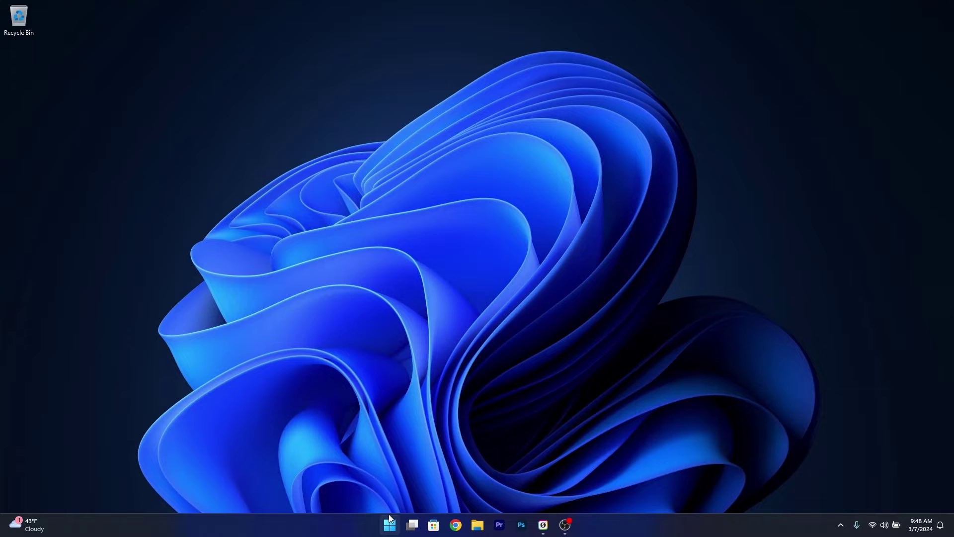
Step: Create a restore point named 'One' on the Windows-SSD (C:) drive and close System Properties
left_click(393, 526)
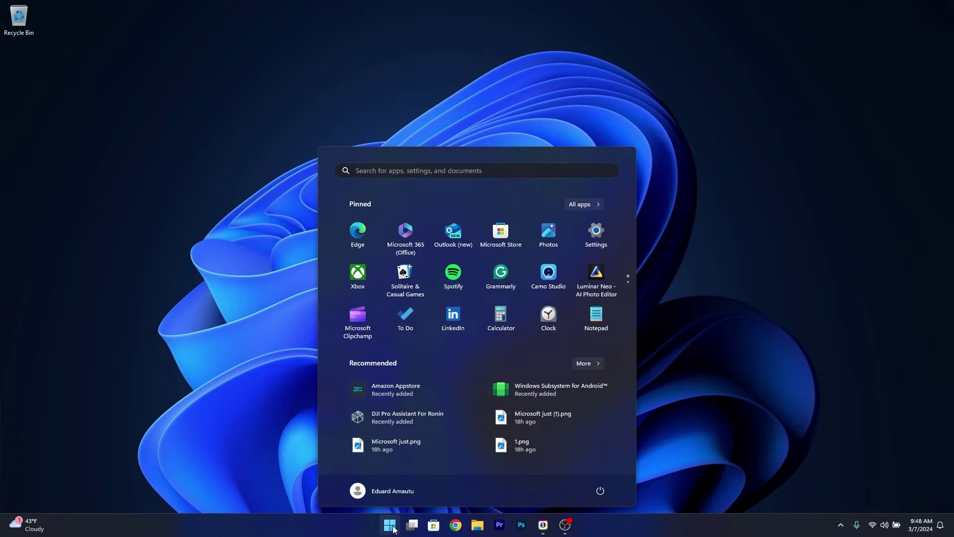
type("restore")
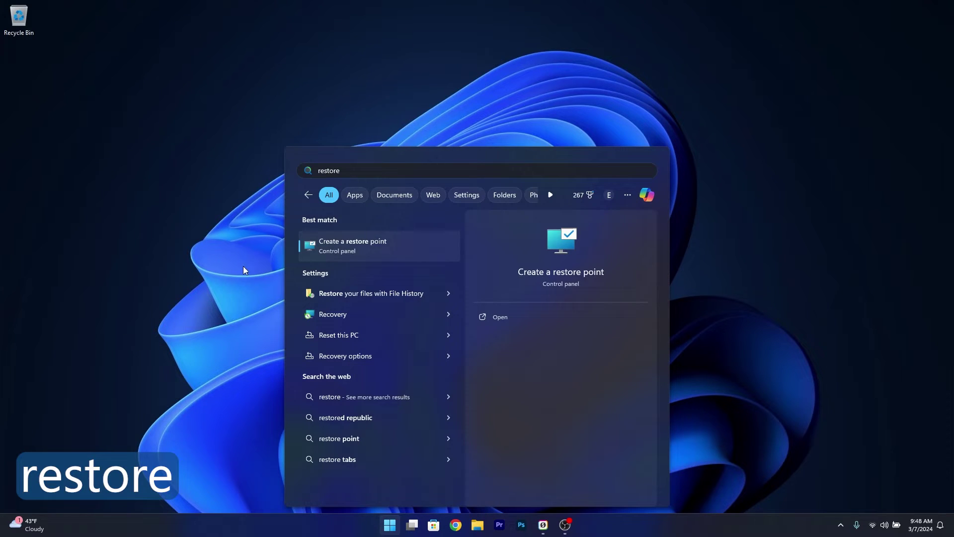
left_click(394, 244)
left_click_drag(144, 49, 471, 123)
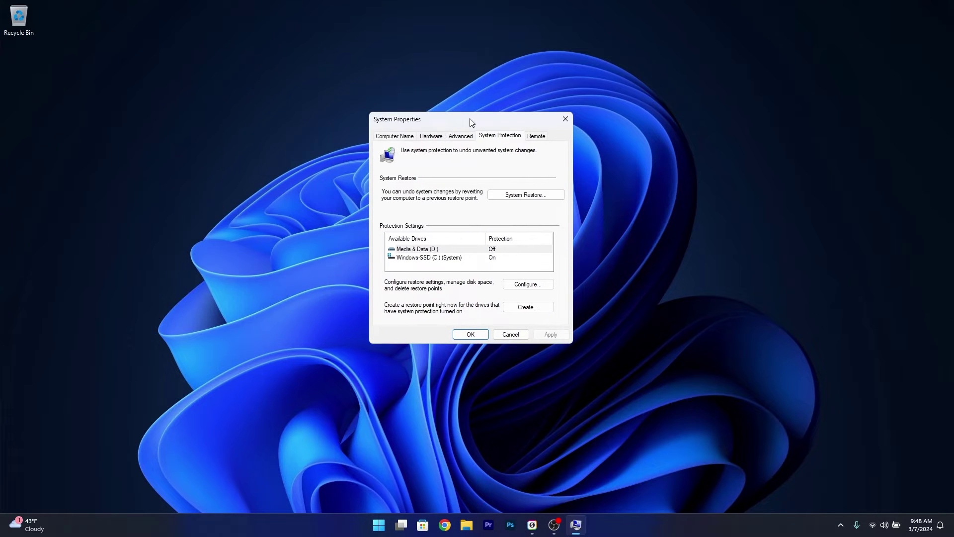
left_click(450, 258)
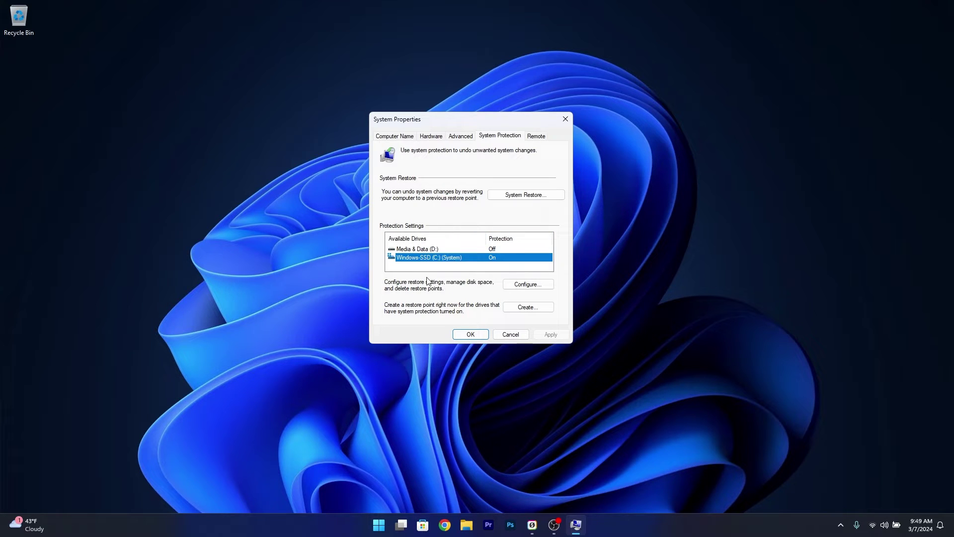
left_click(528, 307)
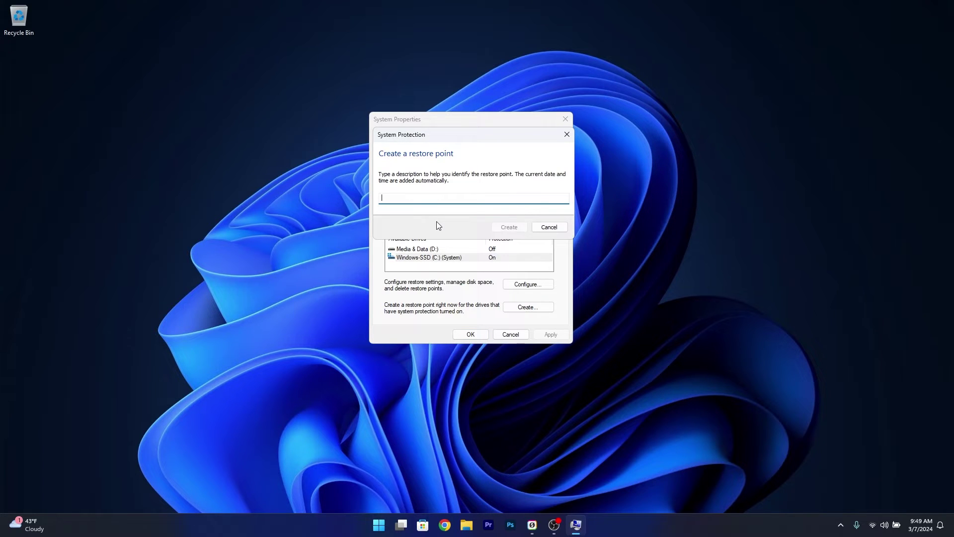
type("One")
left_click(508, 227)
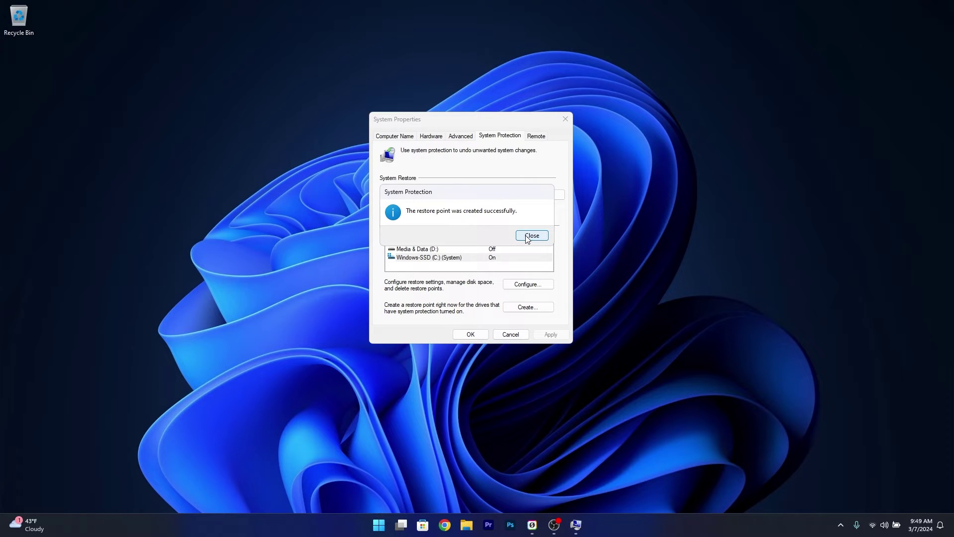
left_click(528, 236)
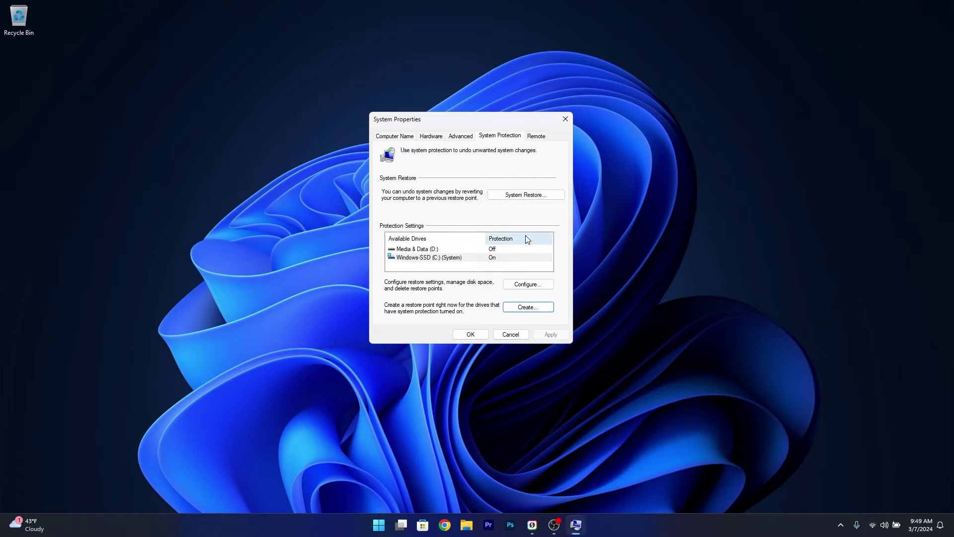
left_click(511, 334)
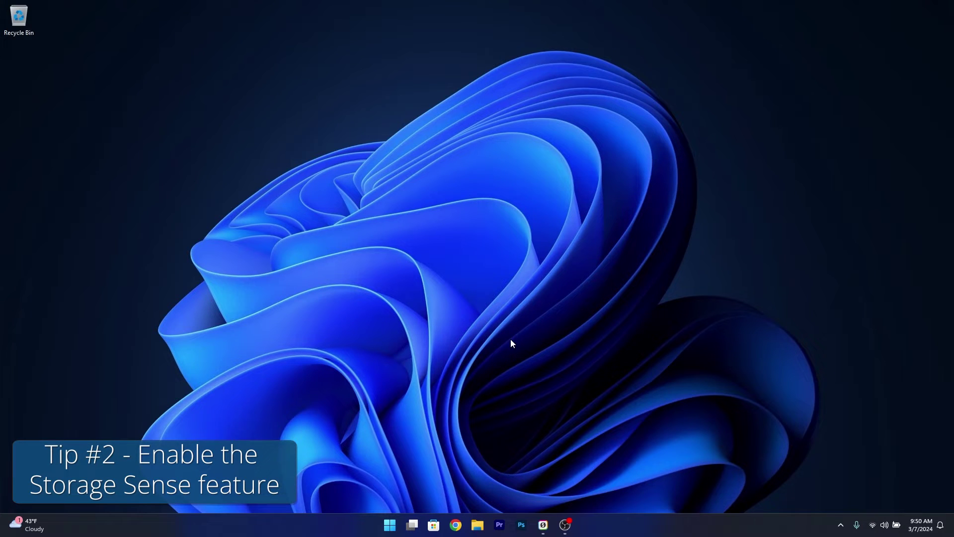
Step: Turn Storage Sense on under System > Storage in Windows Settings
key("super")
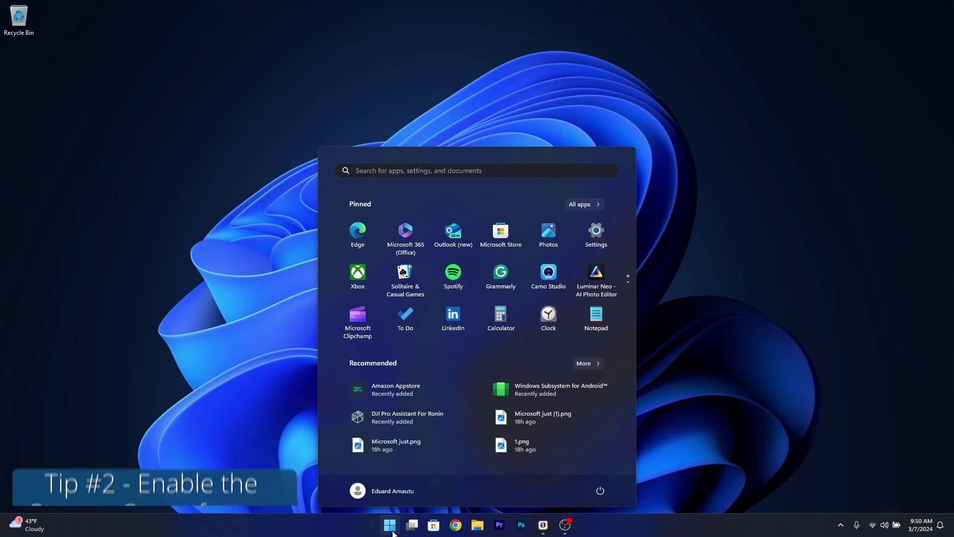
left_click(596, 230)
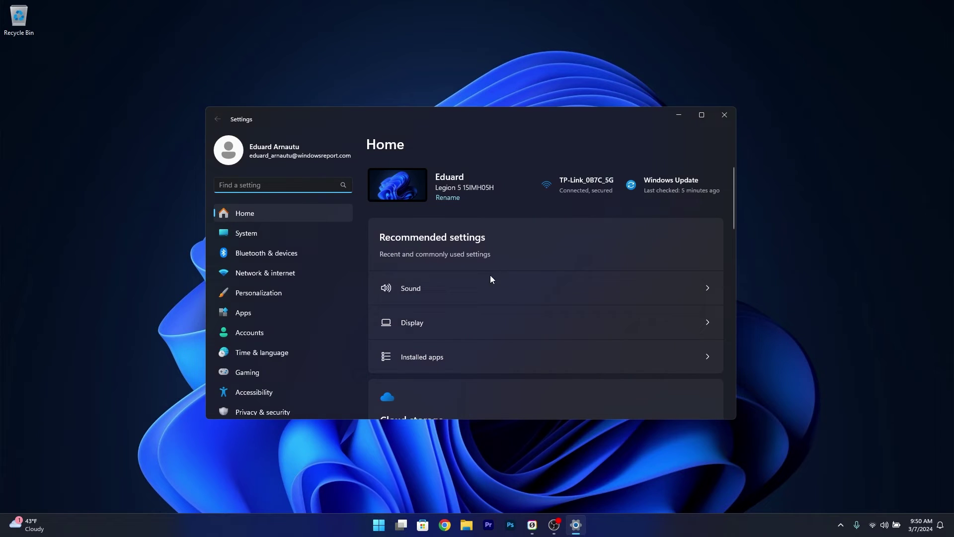
left_click(233, 232)
left_click_drag(733, 218, 730, 301)
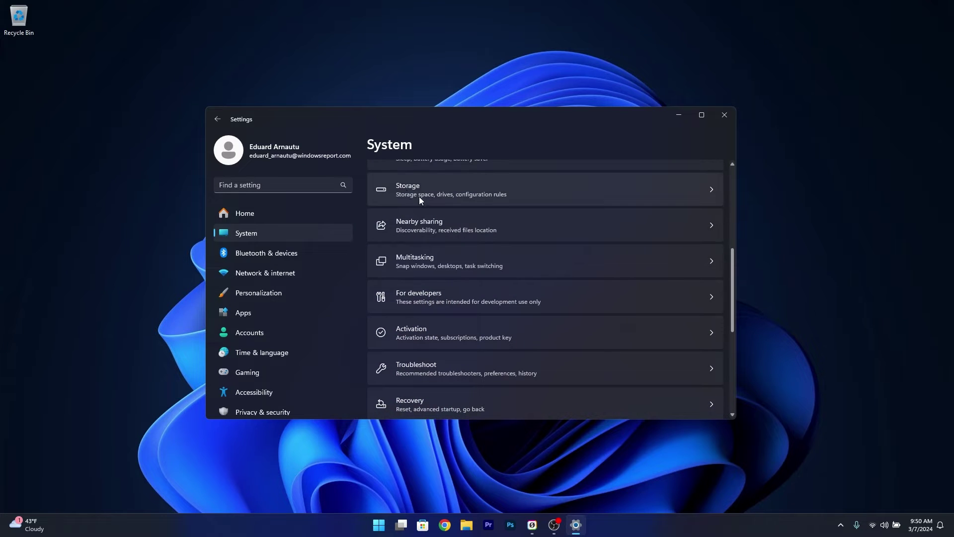
left_click(698, 192)
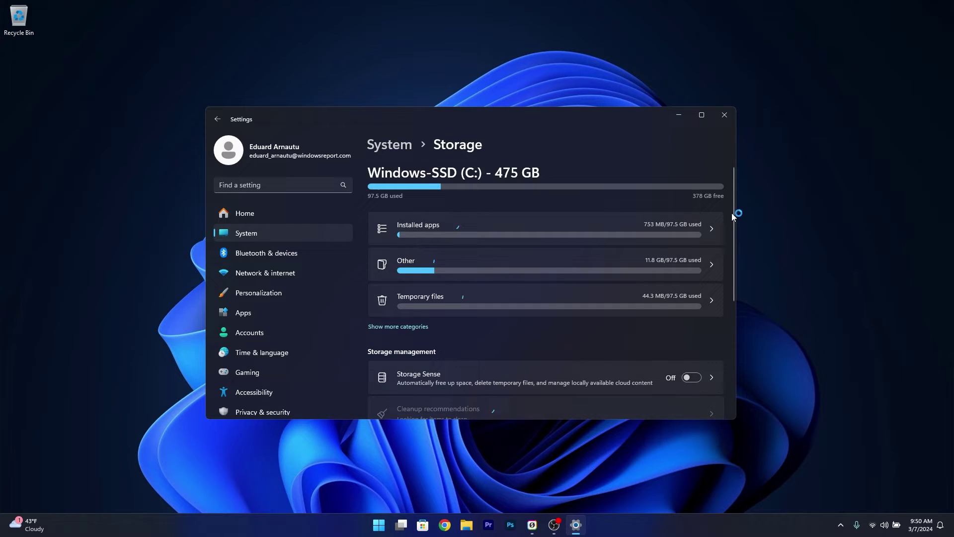
left_click_drag(734, 228, 717, 291)
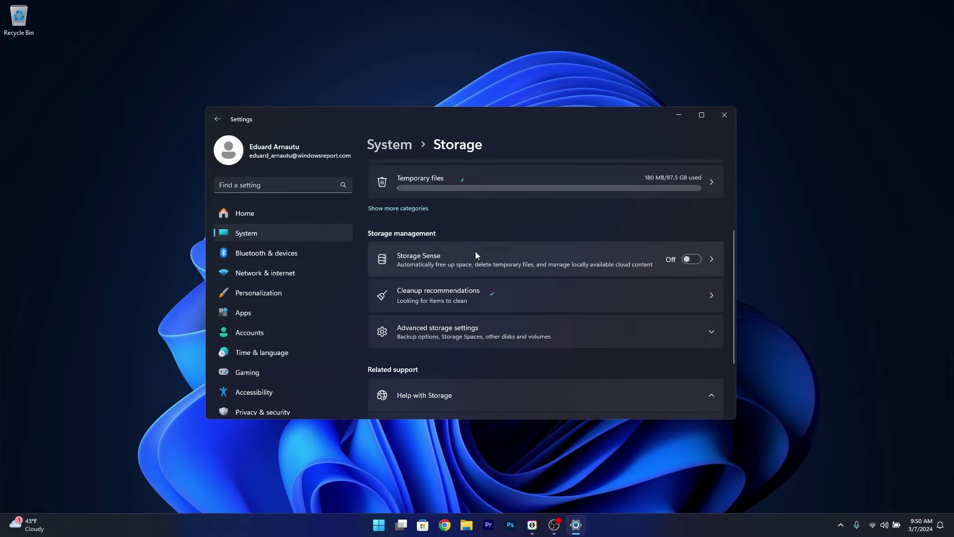
left_click(686, 261)
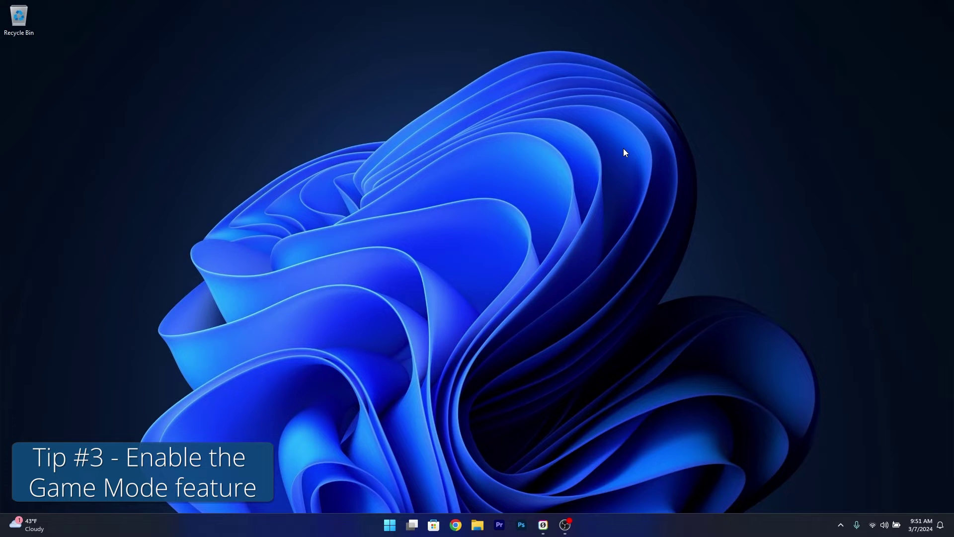
Step: Find Game Mode settings via a 'game mode' search, confirm it is on, and close Settings
left_click(391, 525)
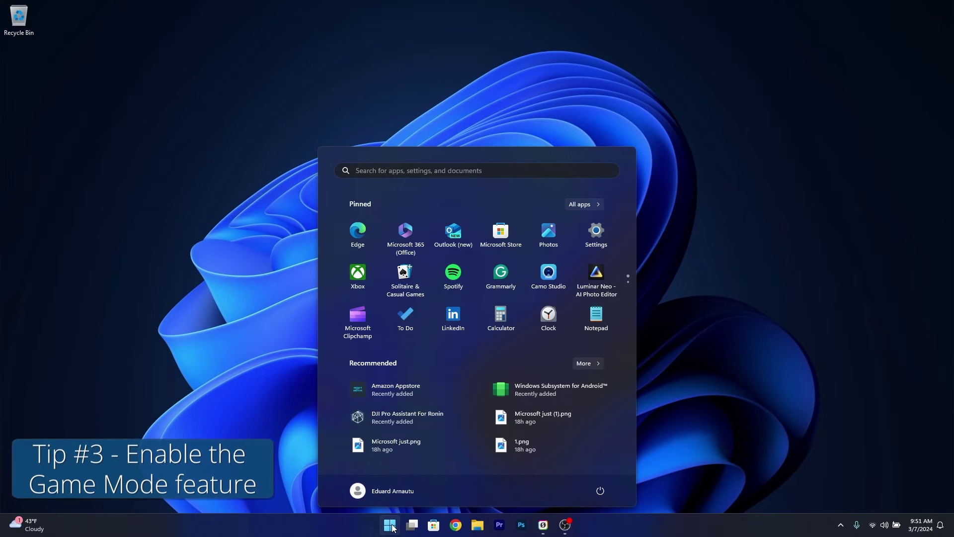
type("game mode")
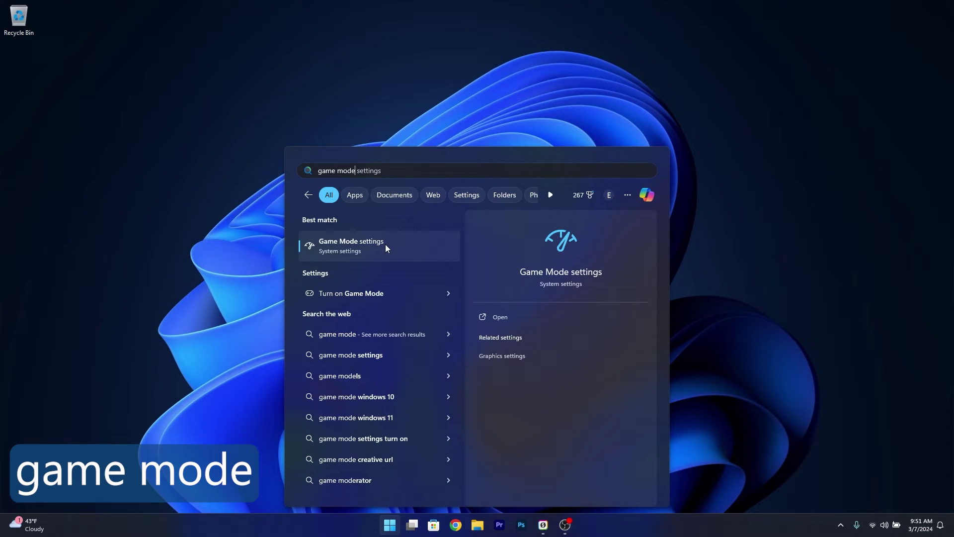
left_click(386, 244)
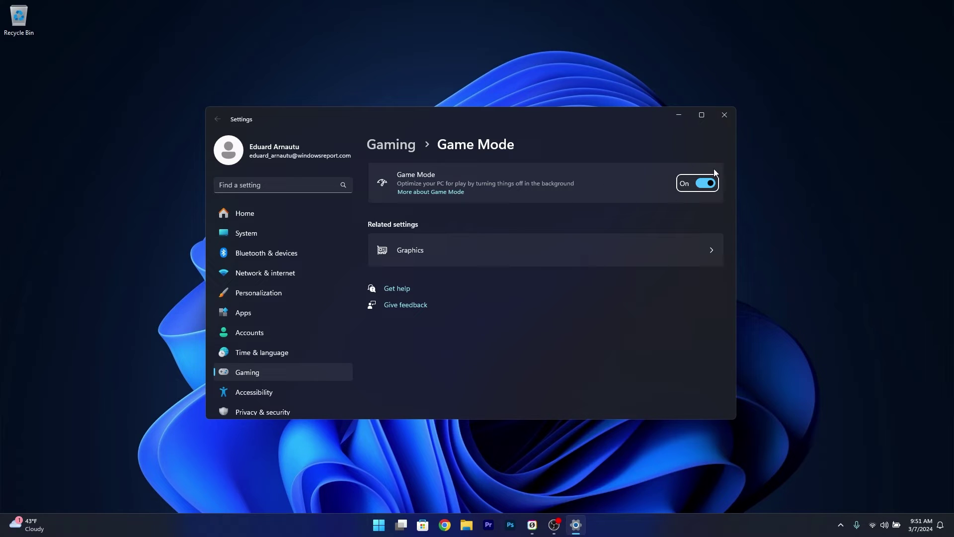
left_click(724, 115)
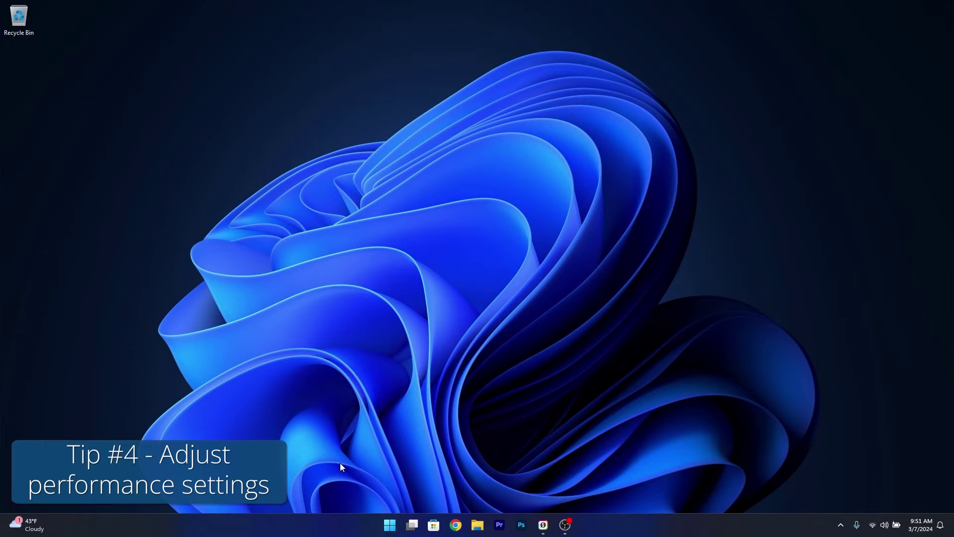
Step: Apply custom visual effects in Performance Options with most animations and shadows off
left_click(390, 529)
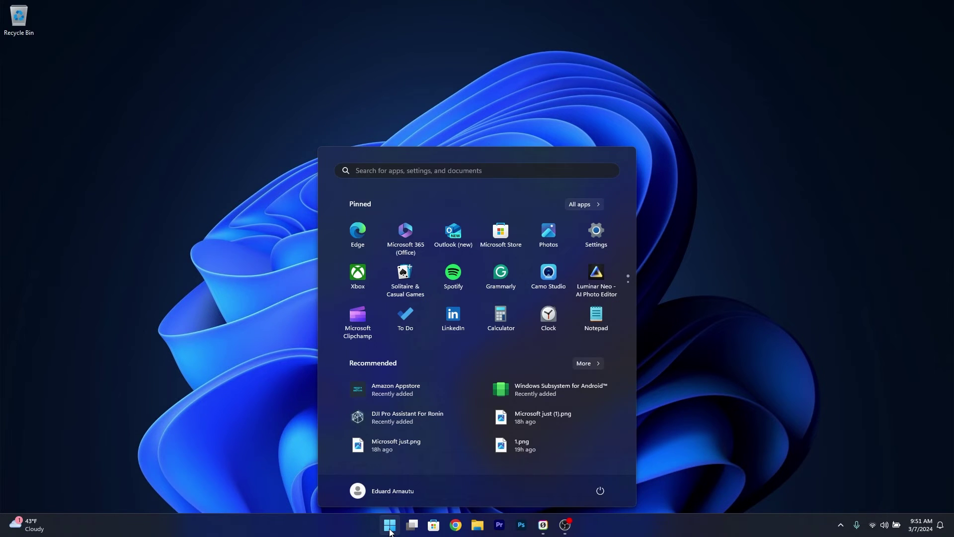
type("adjust the")
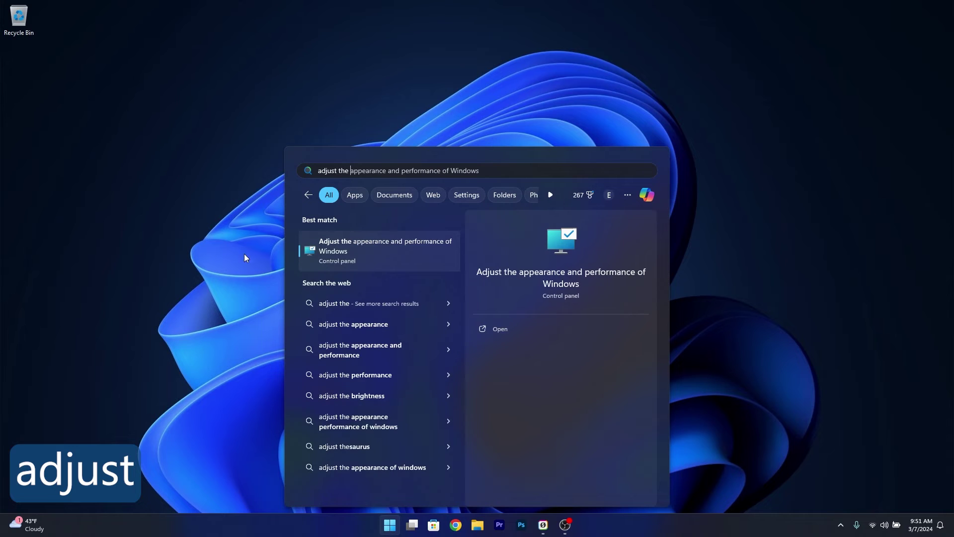
left_click(364, 256)
left_click_drag(149, 60, 427, 83)
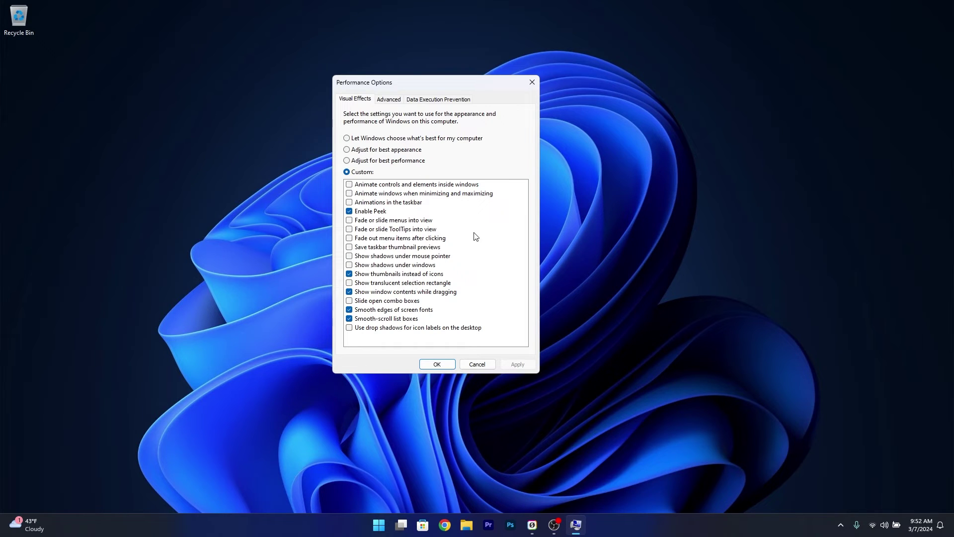
left_click(438, 364)
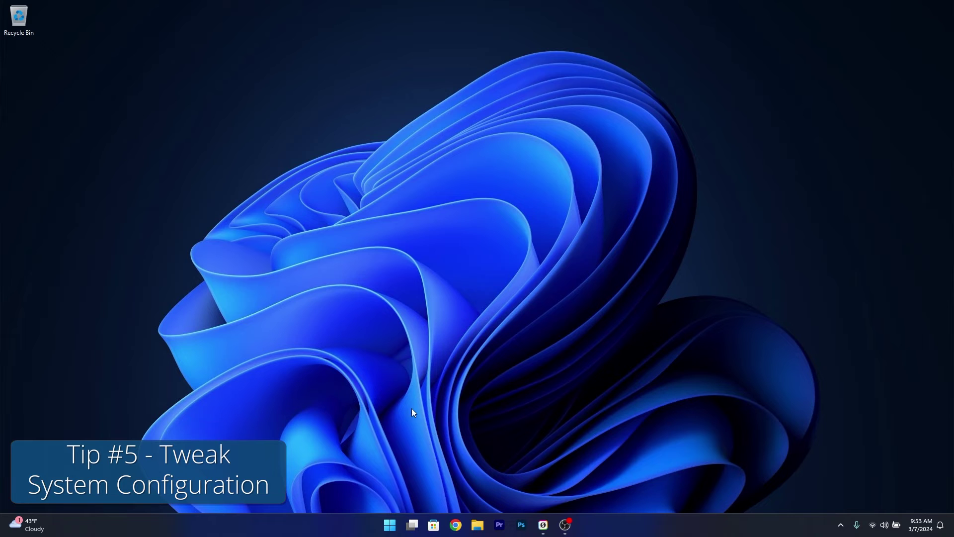
Step: Launch System Configuration from a Start menu search
left_click(389, 525)
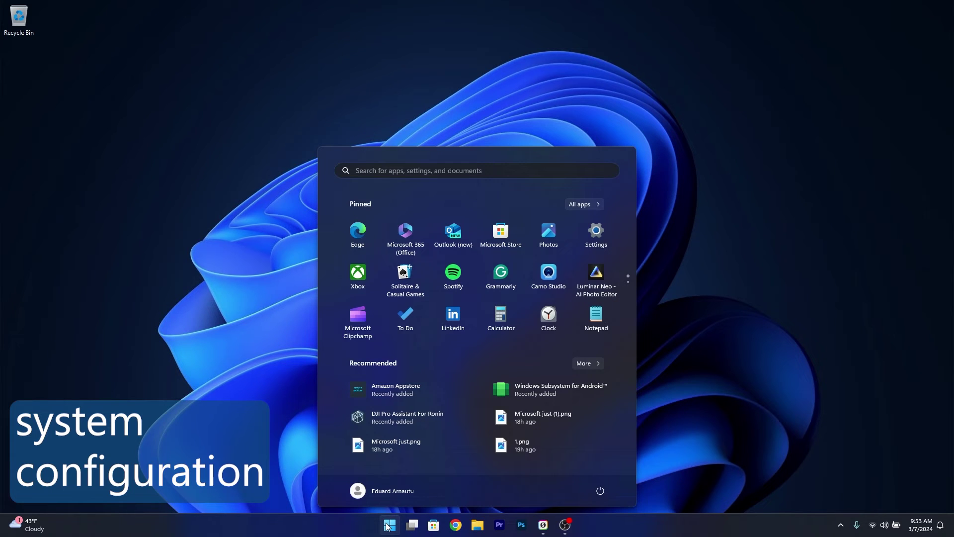
type("system configuration")
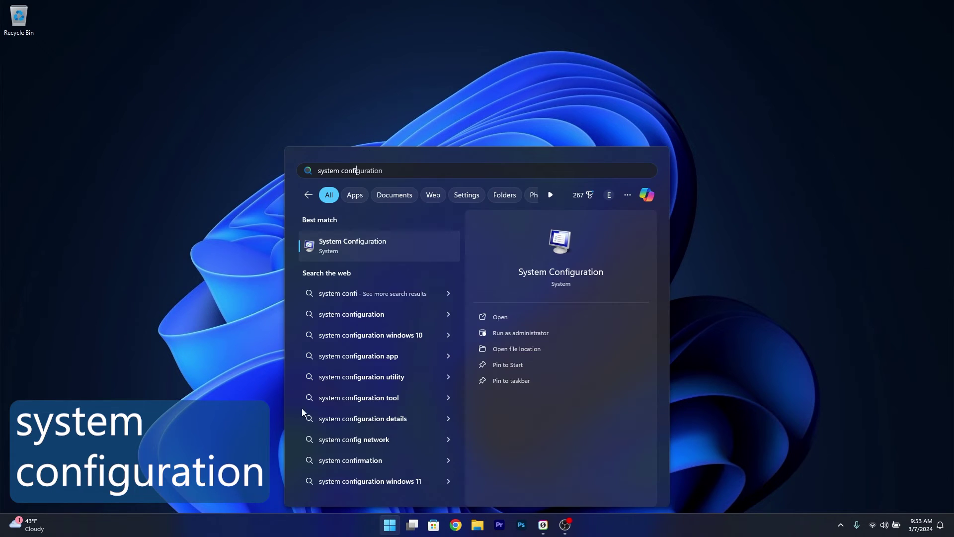
left_click(383, 246)
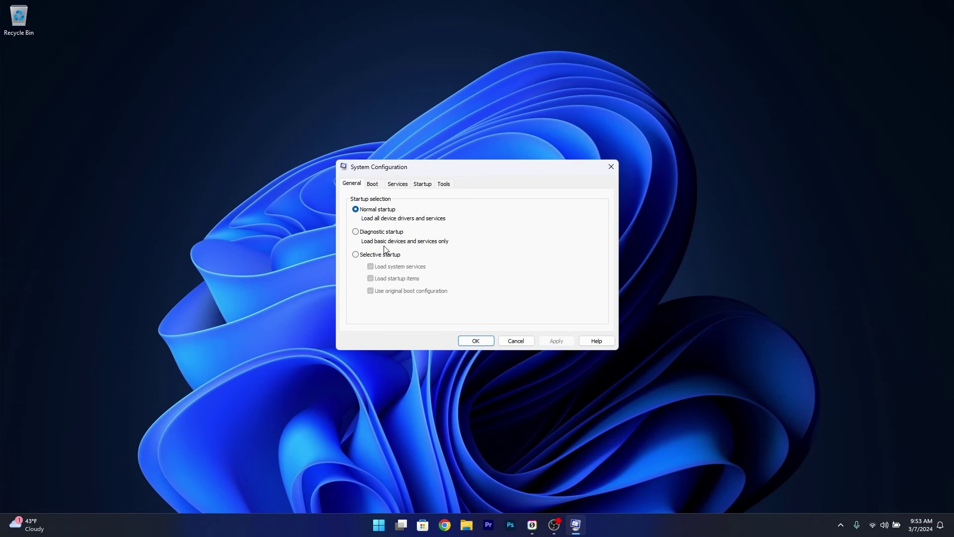
Step: Set the Boot tab's advanced options to use 12 processors, then close System Configuration
left_click(374, 184)
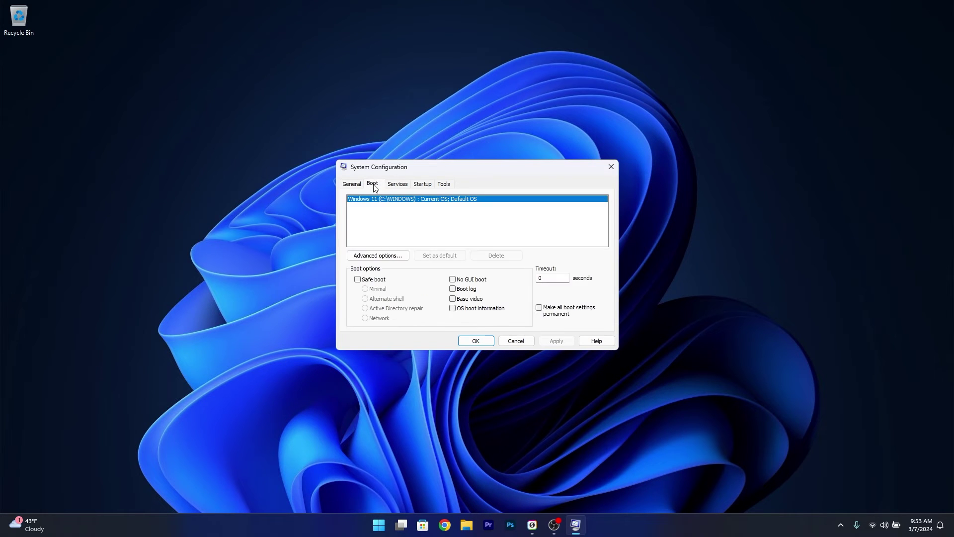
left_click(389, 258)
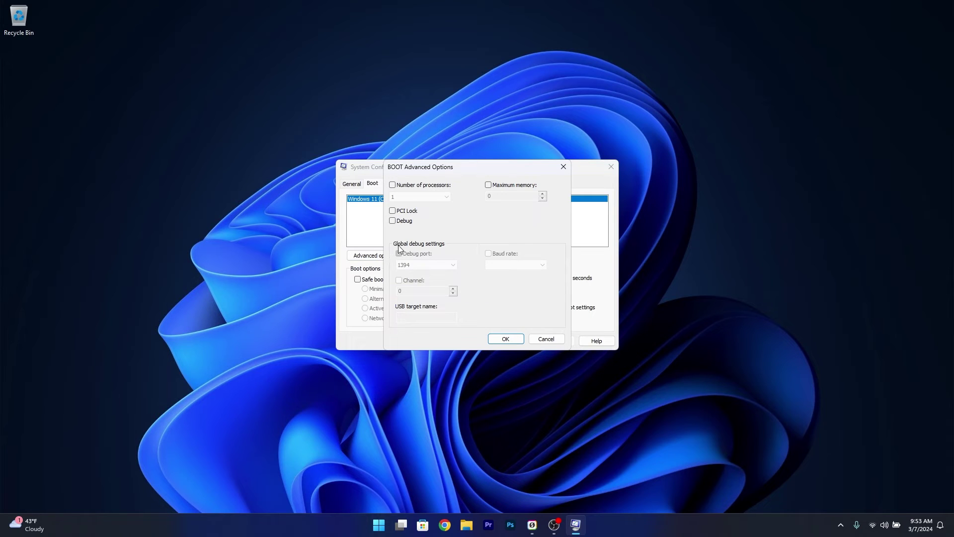
left_click(393, 185)
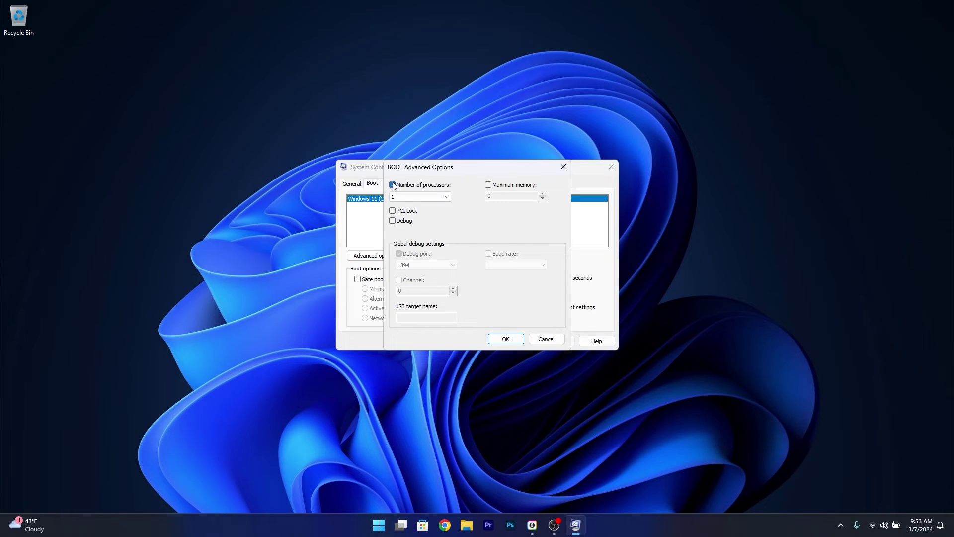
left_click(446, 197)
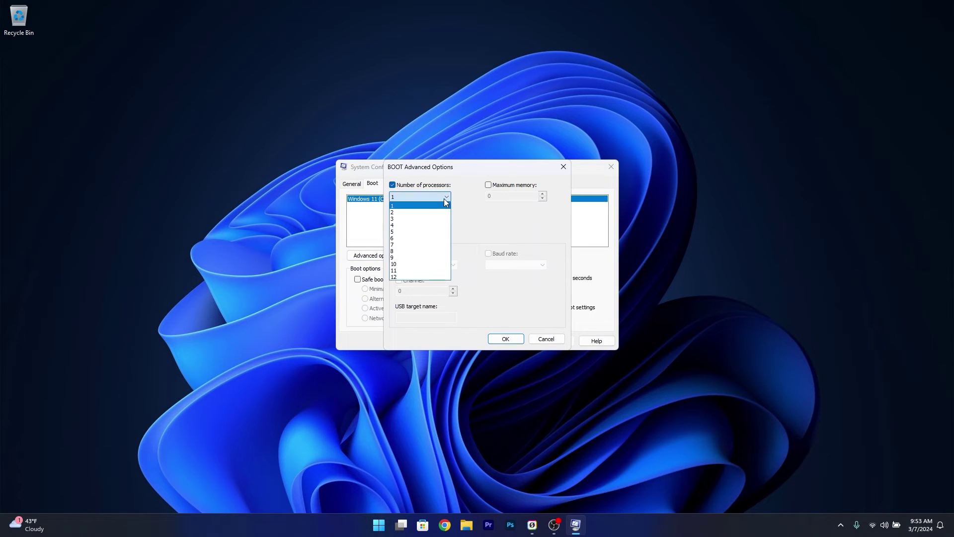
left_click(413, 277)
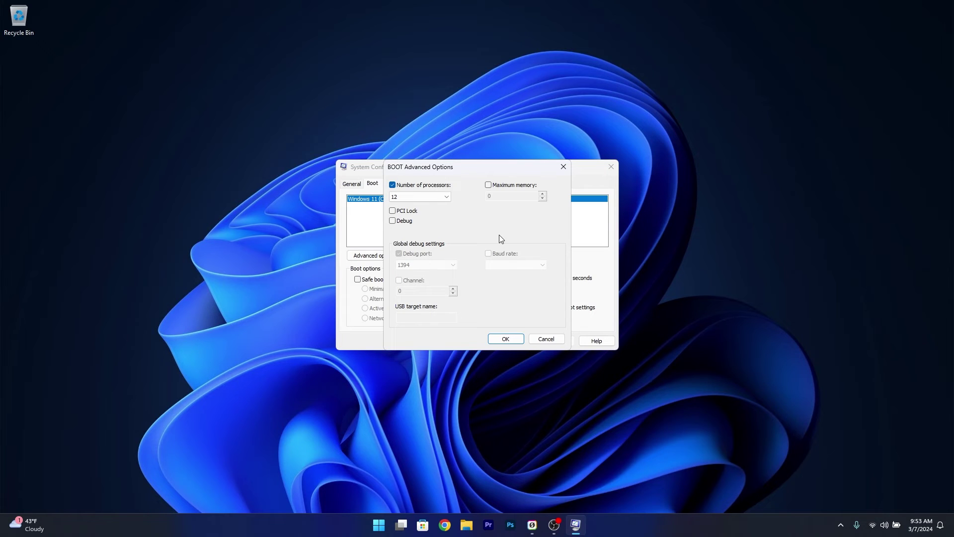
left_click(546, 340)
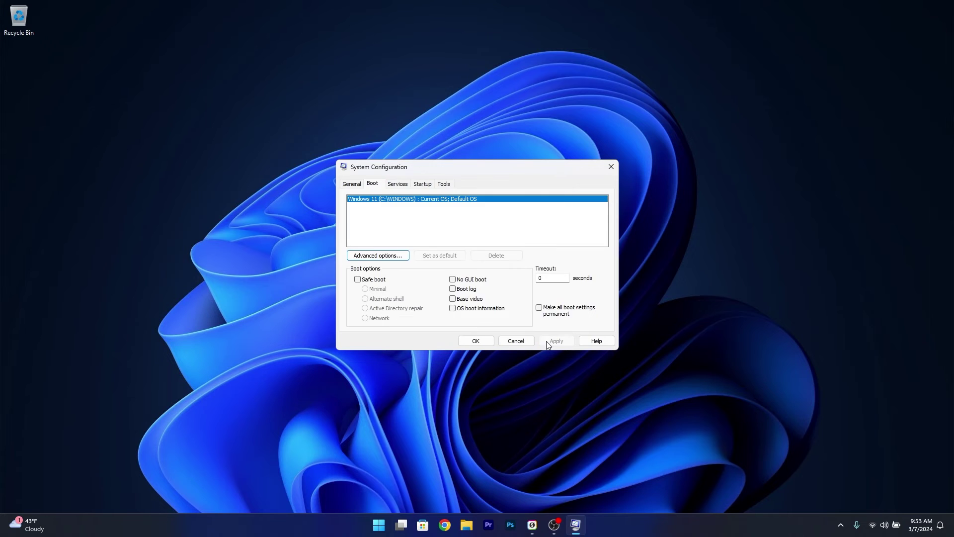
left_click(515, 341)
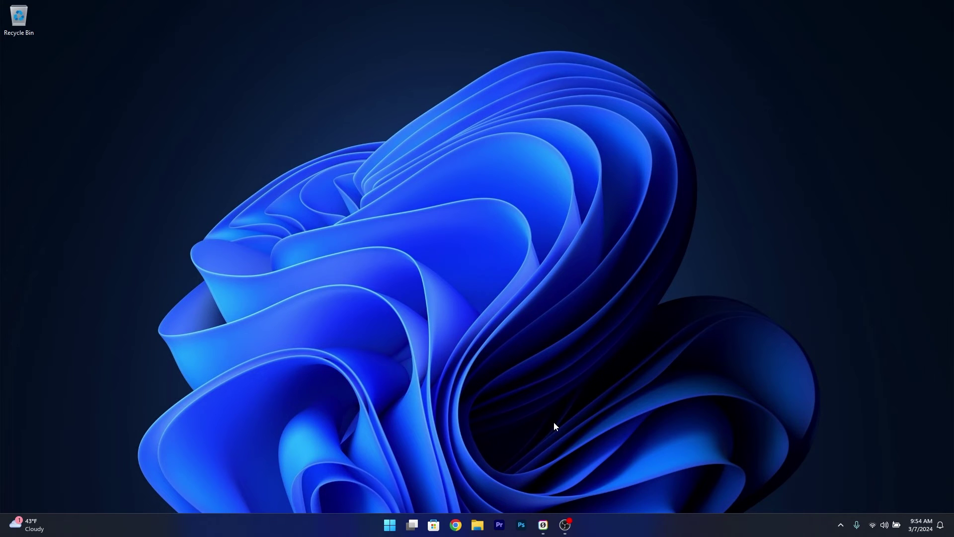
Step: Launch Task Manager from the Start context menu and inspect the Avast Antivirus engine server process
right_click(390, 525)
left_click(401, 398)
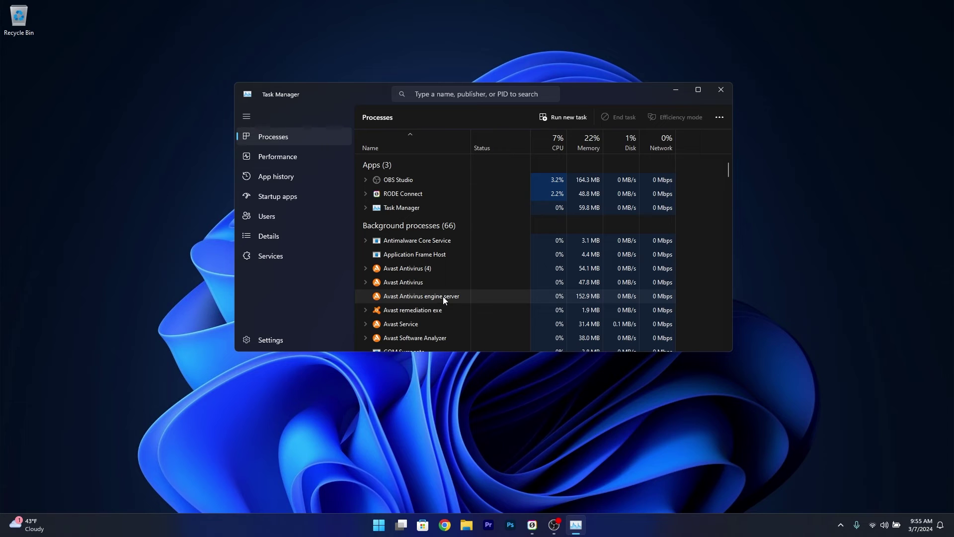
right_click(443, 296)
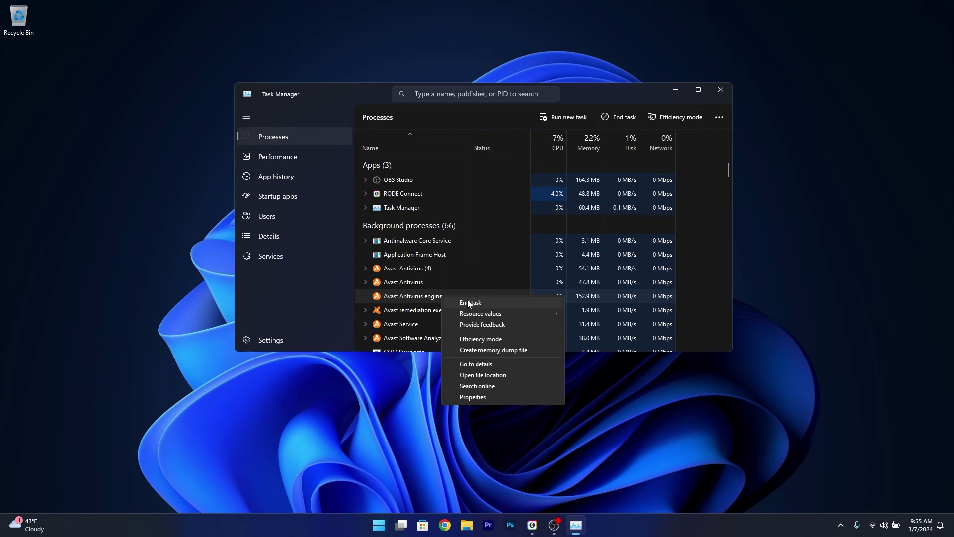
left_click(326, 304)
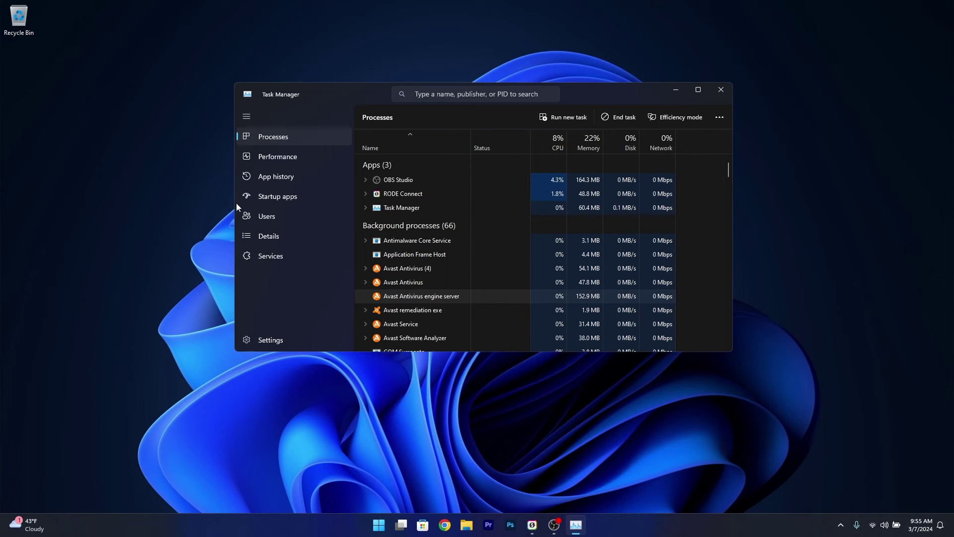
Step: Check the Startup apps list, selecting the Intel Graphics entry, then close Task Manager
left_click(267, 197)
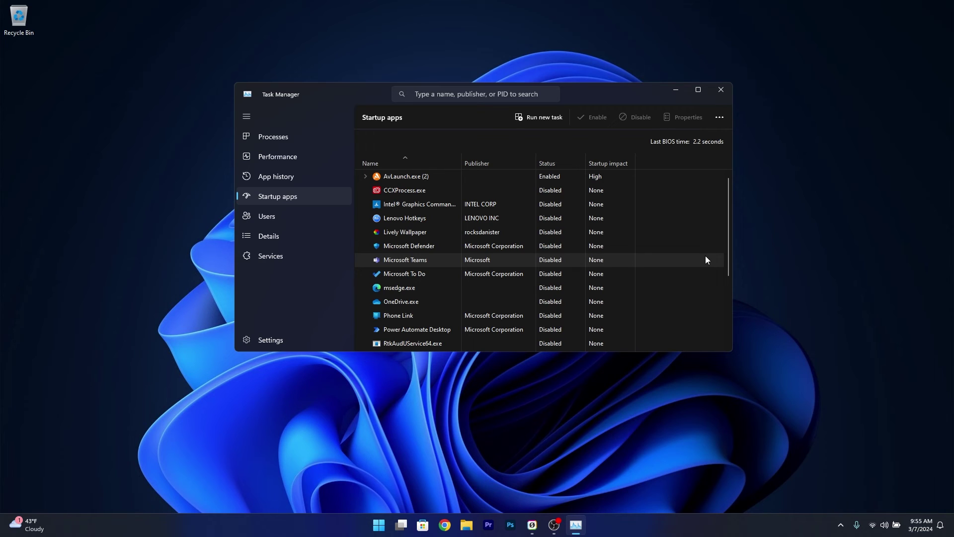
left_click(552, 209)
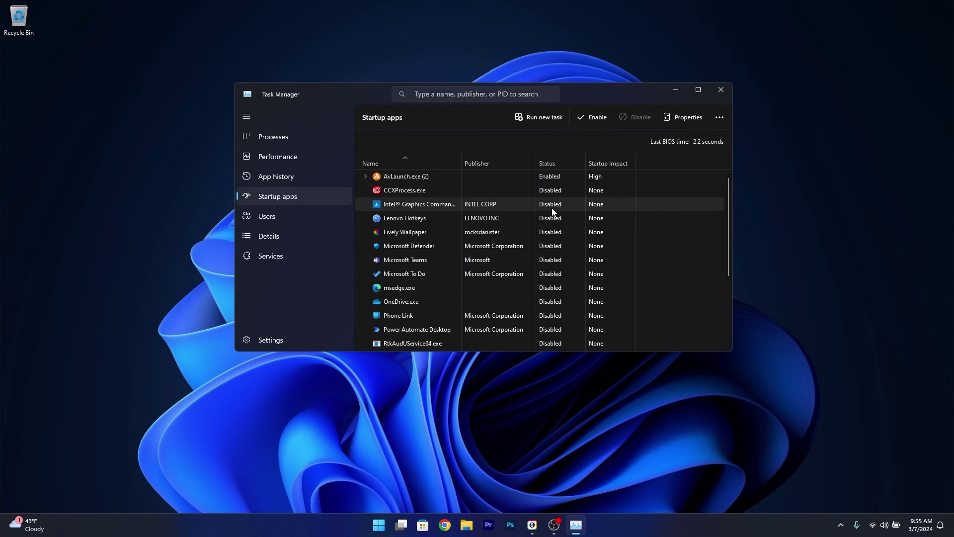
left_click(725, 88)
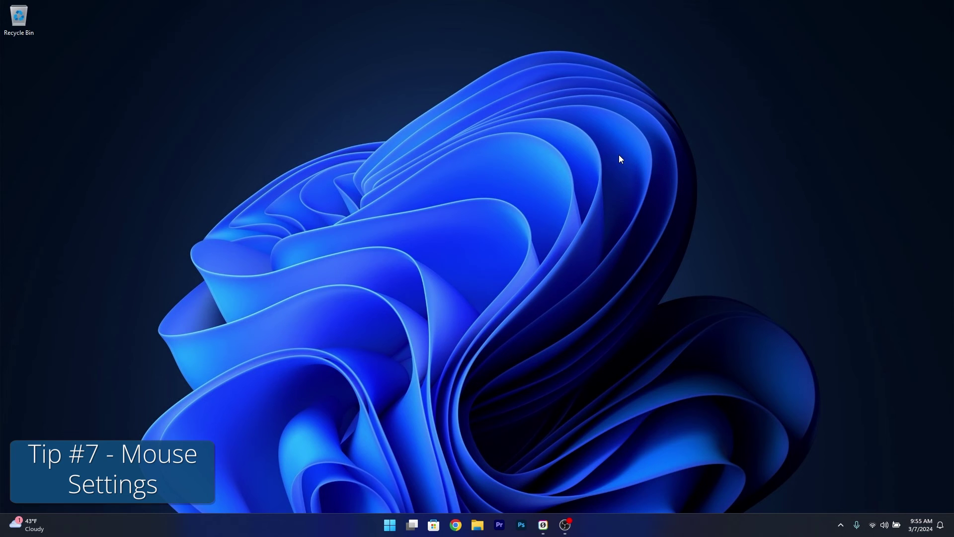
Step: Open Mouse settings and nudge the pointer speed slider slightly higher
left_click(390, 527)
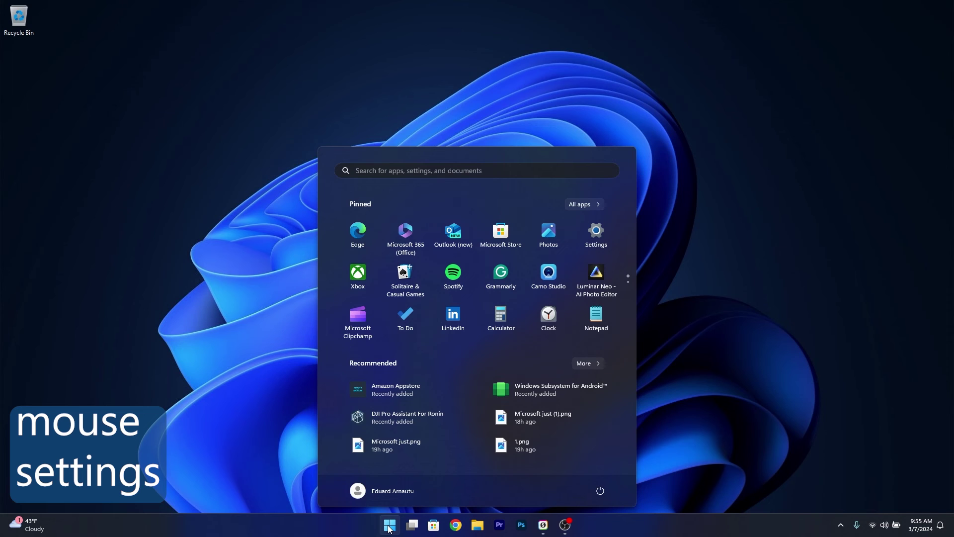
type("mouse settings")
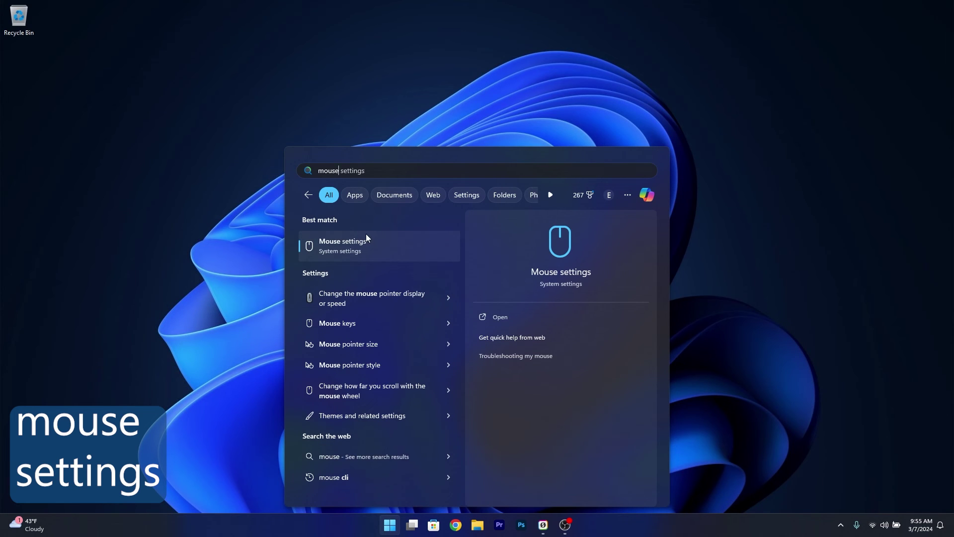
left_click(378, 244)
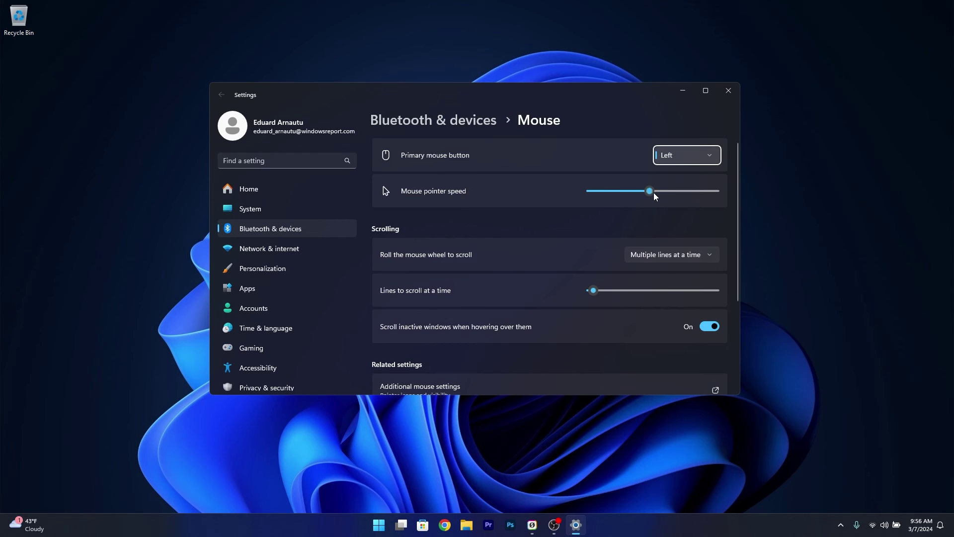
left_click_drag(654, 192, 686, 190)
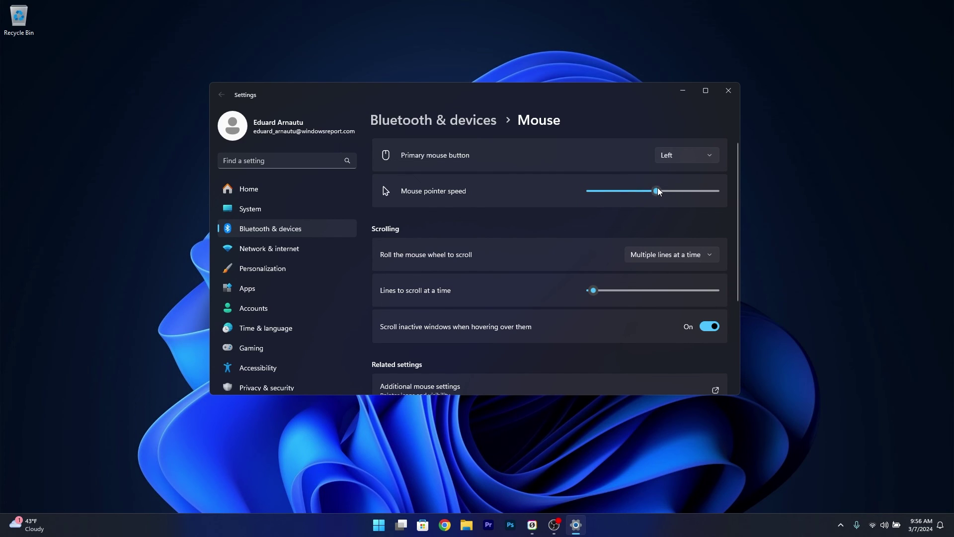
left_click_drag(739, 225, 735, 290)
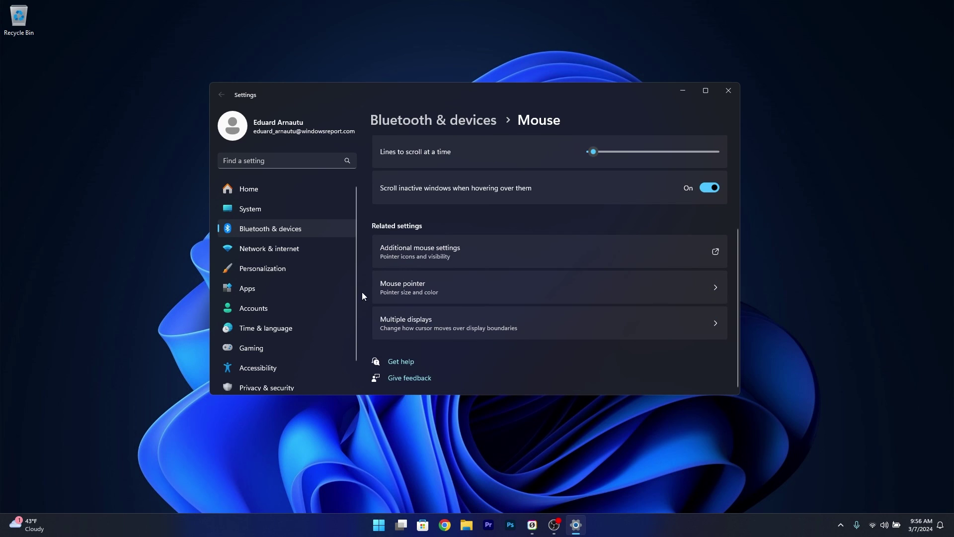
Step: Untick Enhance pointer precision in Mouse Properties' Pointer Options, confirm, and close Settings
left_click(577, 256)
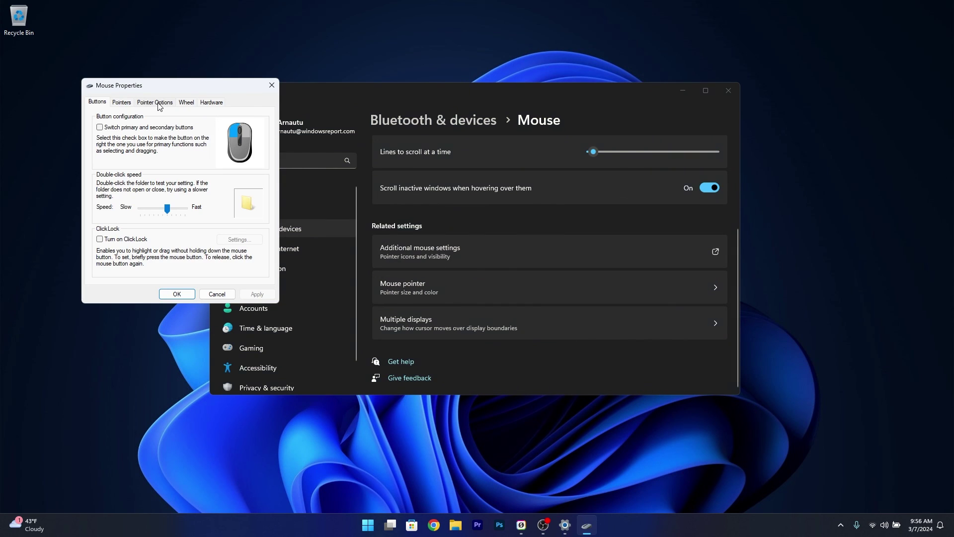
left_click(159, 106)
left_click_drag(164, 94, 534, 146)
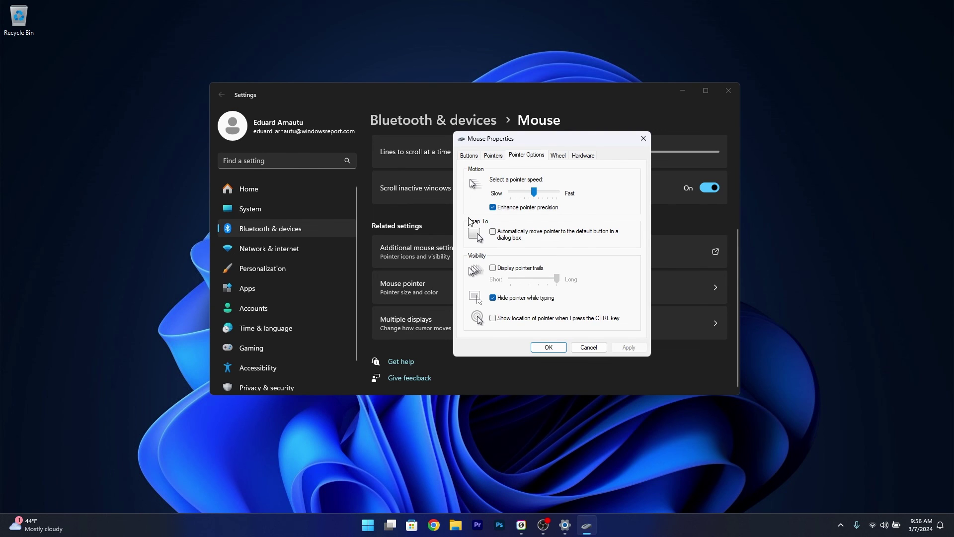
left_click(493, 208)
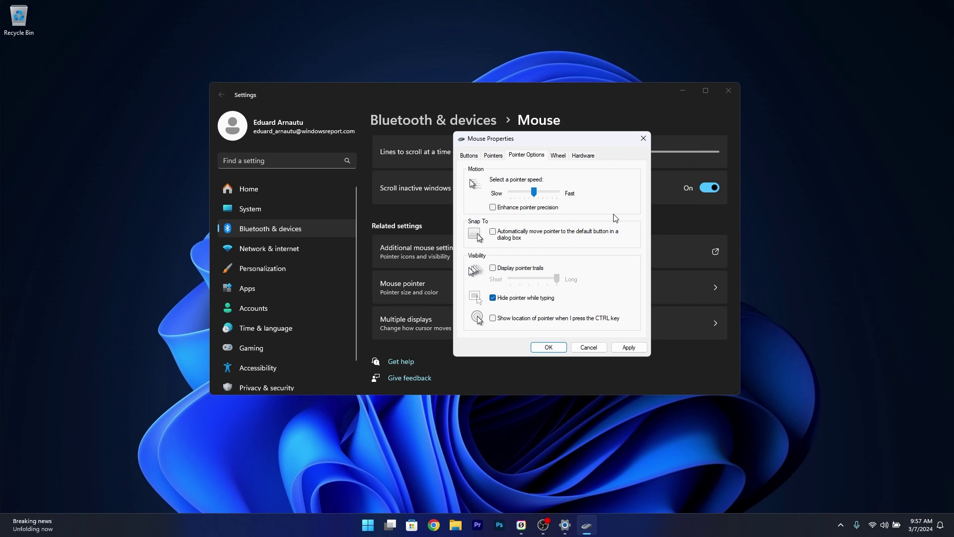
left_click(649, 140)
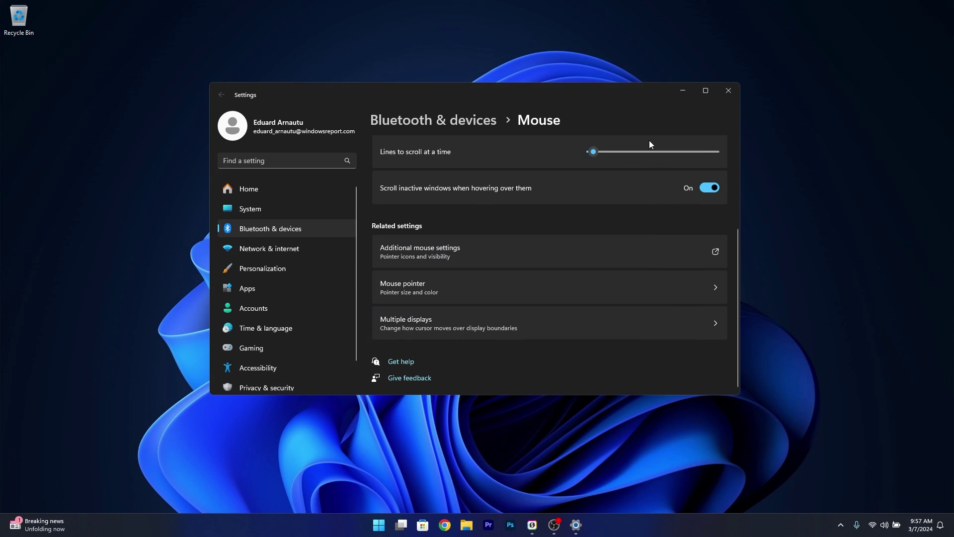
key("alt+F4")
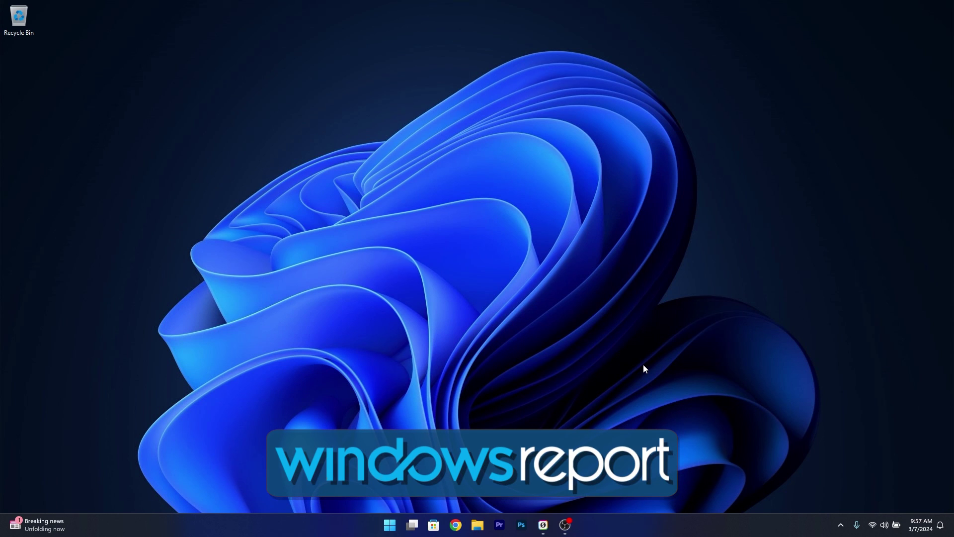